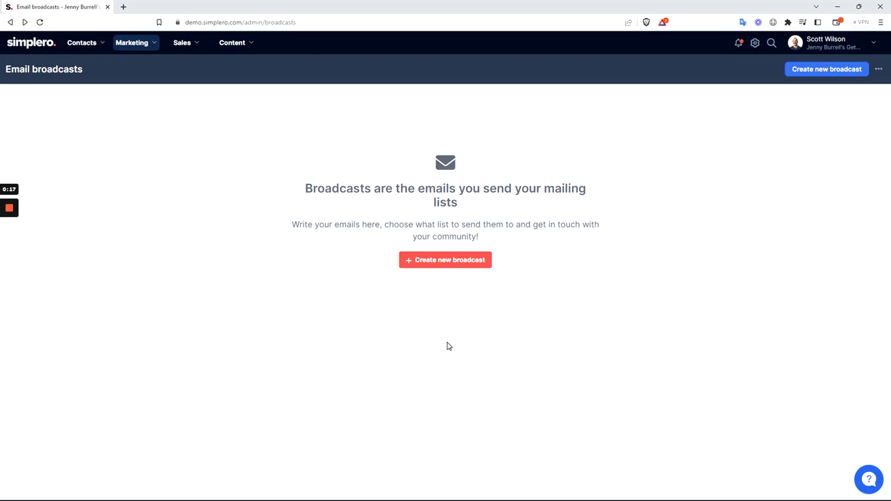
# Create a new email broadcast and start writing it with the Default design
pyautogui.click(443, 261)
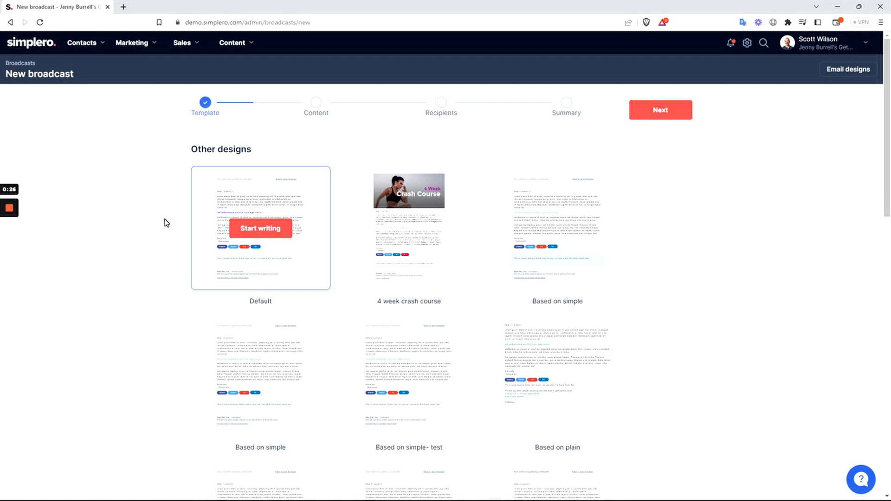
pyautogui.click(259, 230)
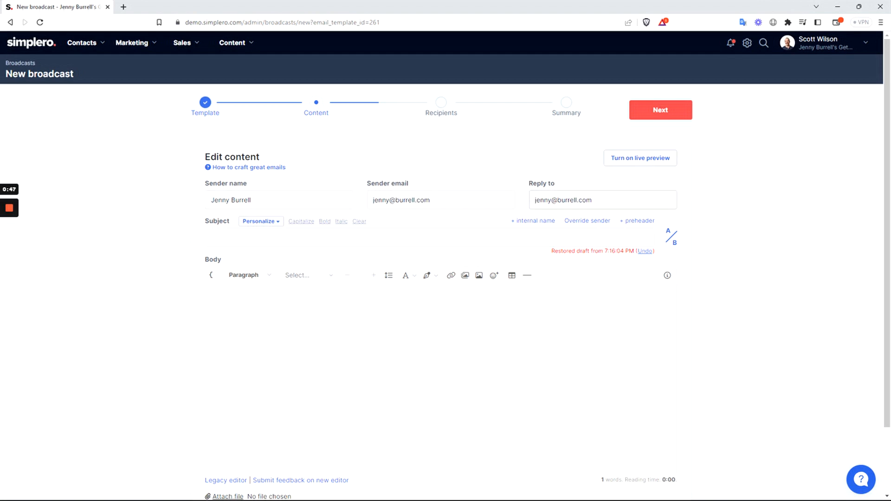
# Toggle the sender override fields, reload the page, and show and hide the internal name field
pyautogui.click(587, 222)
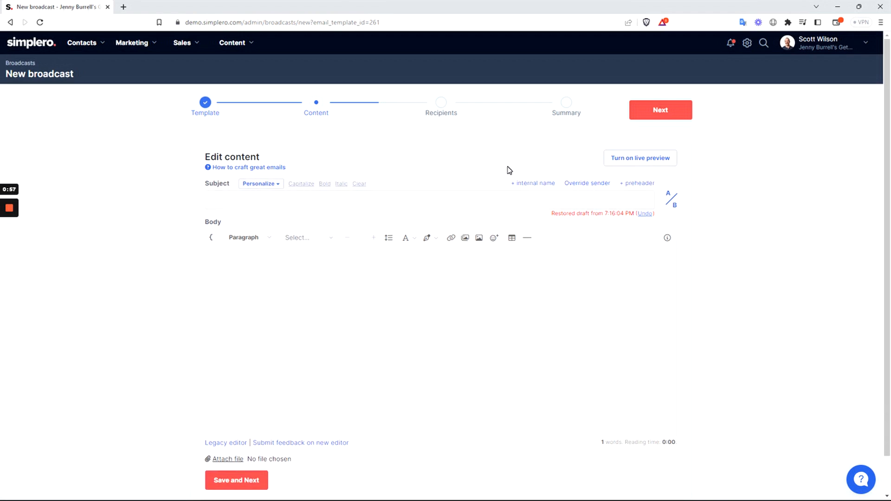
pyautogui.click(581, 185)
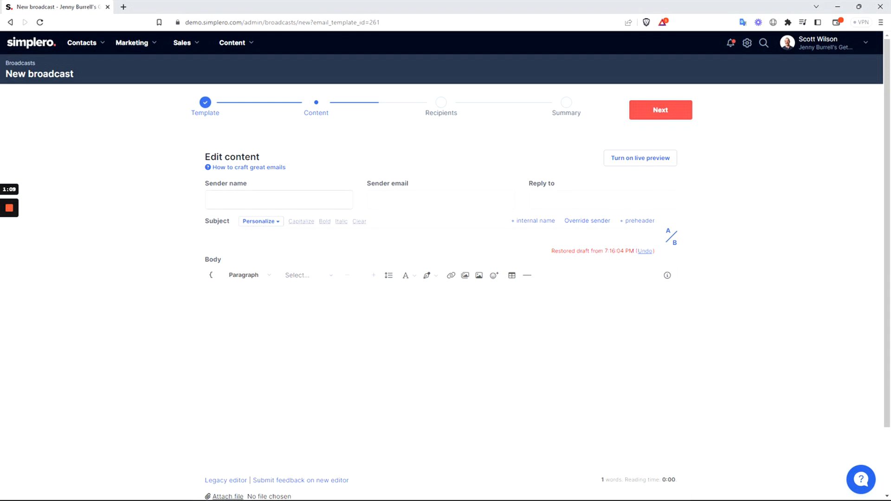
pyautogui.click(40, 23)
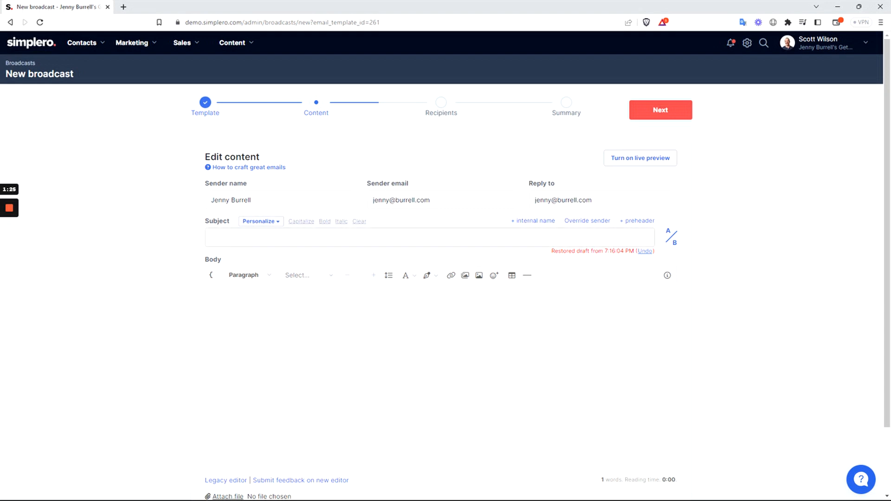
pyautogui.click(536, 221)
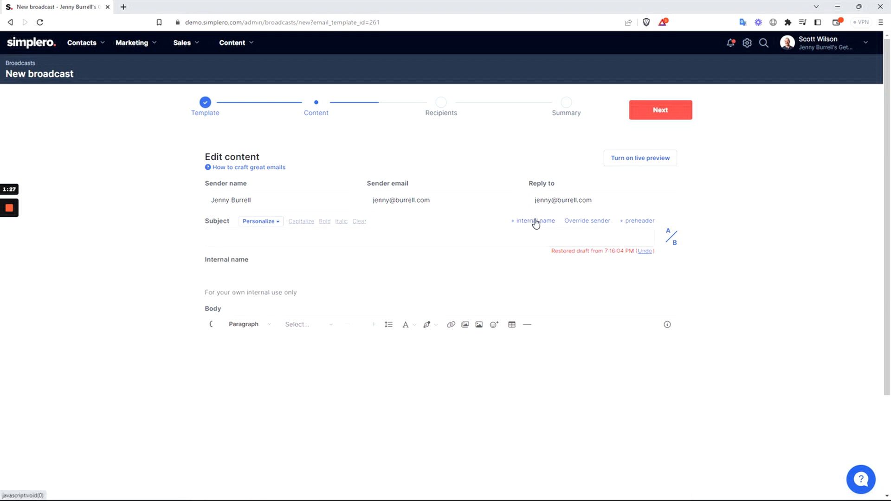
pyautogui.click(536, 222)
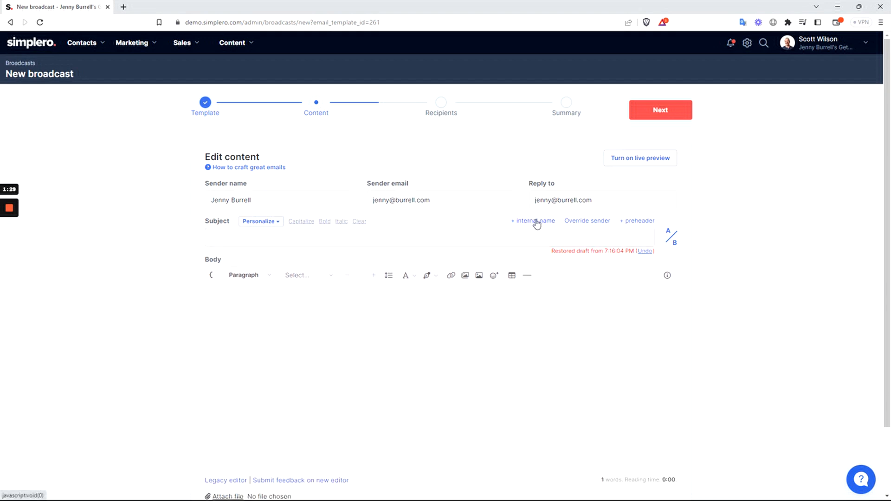
# Add a preheader field to the broadcast, and open and remove the A/B test with an alternative subject
pyautogui.click(646, 224)
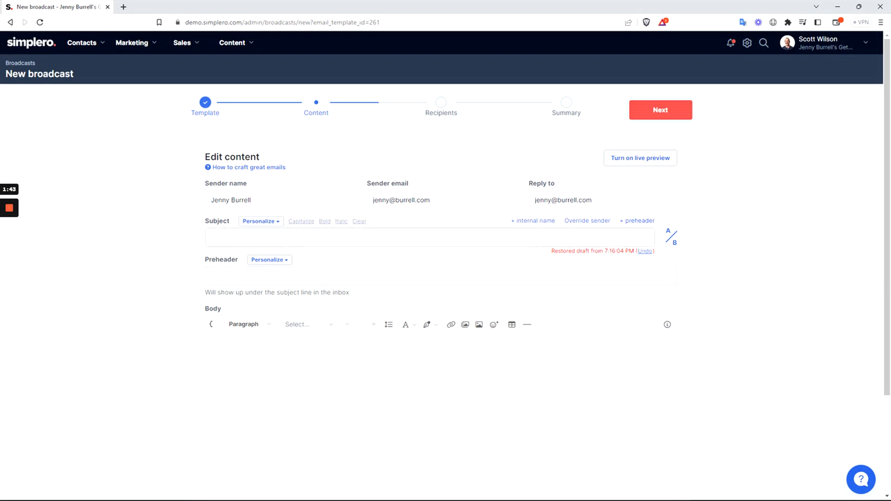
pyautogui.click(672, 241)
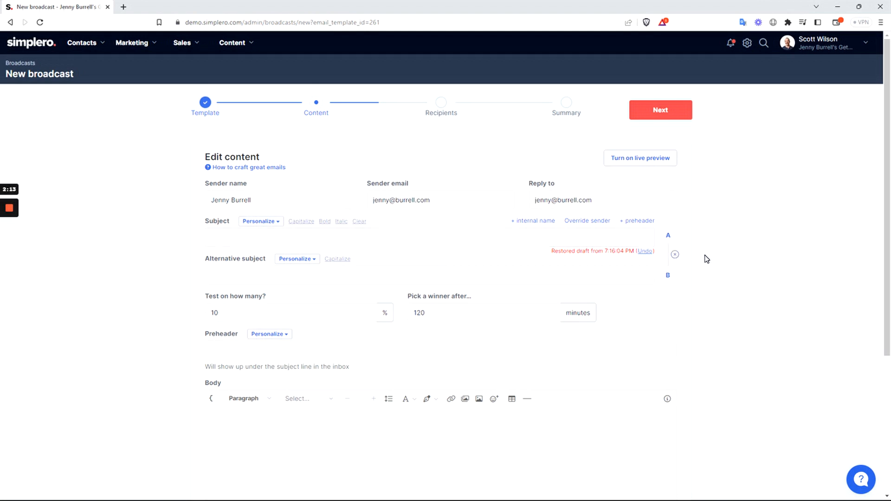
pyautogui.click(675, 255)
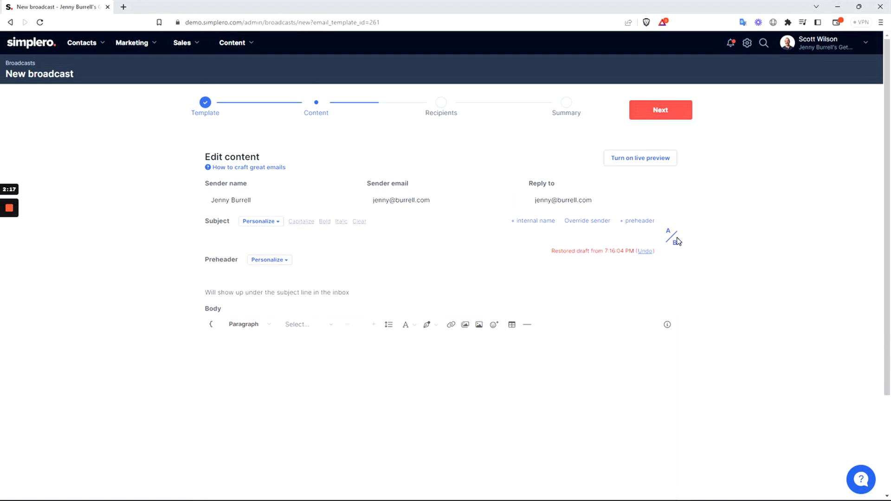
# Write the greeting "Hi {{firstname}}," in the email body, using the first name personalization
pyautogui.scroll(-1, 185, 329)
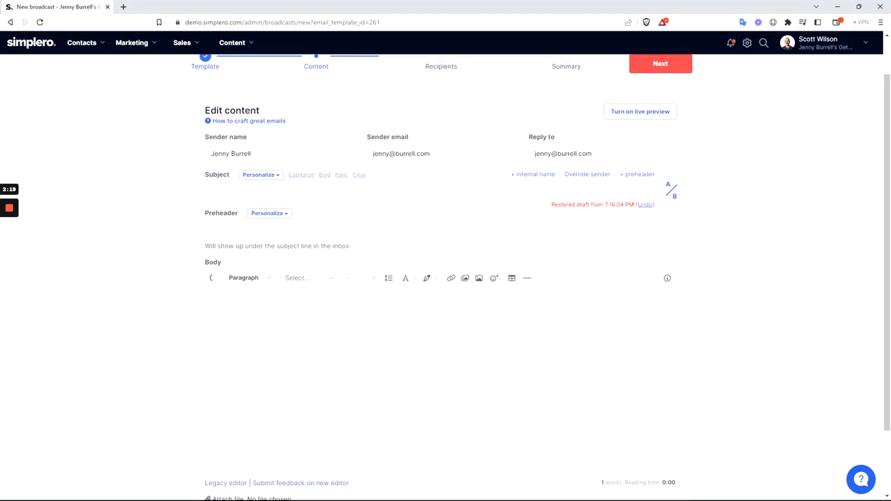
pyautogui.scroll(-1, 445, 277)
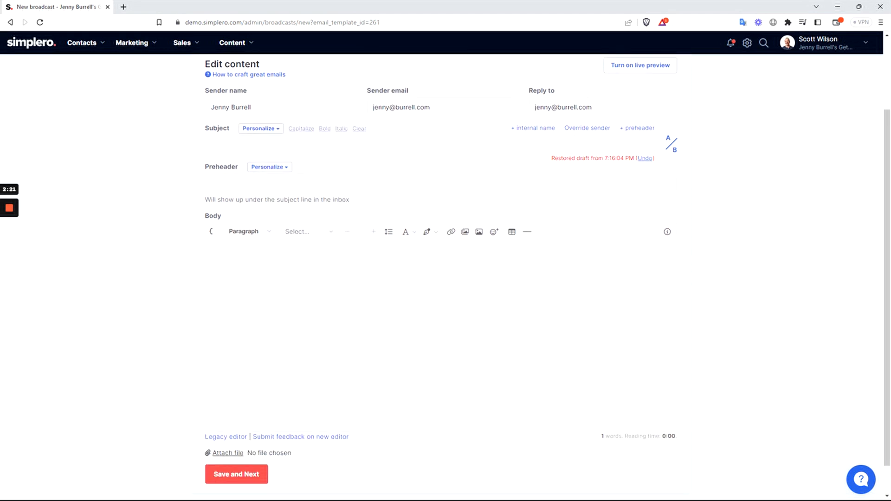
pyautogui.click(208, 247)
pyautogui.click(212, 232)
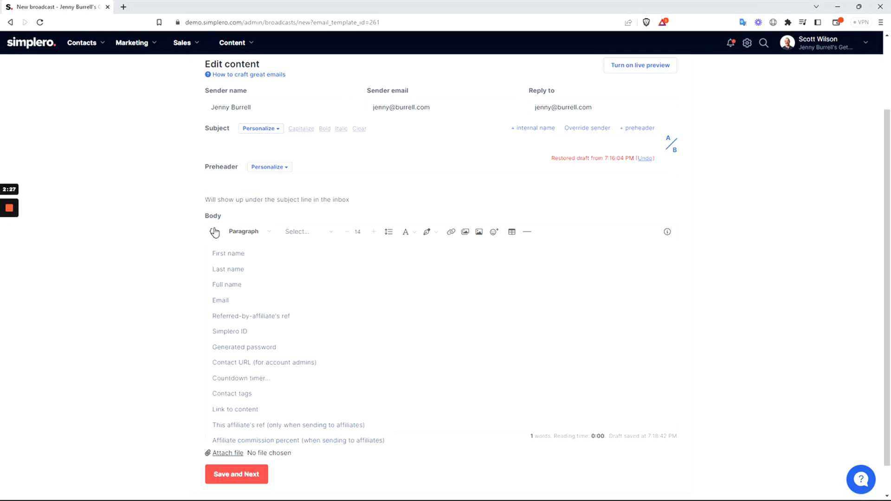
pyautogui.click(249, 254)
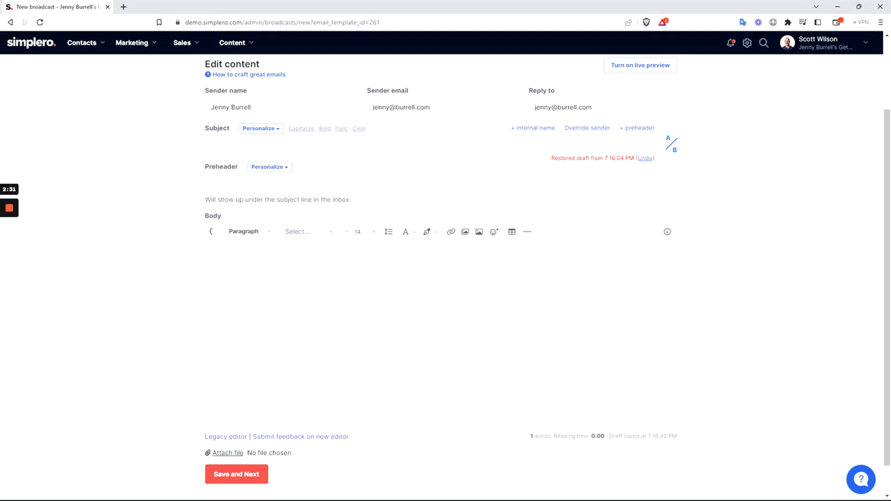
pyautogui.write('Hi')
pyautogui.click(210, 232)
pyautogui.click(228, 251)
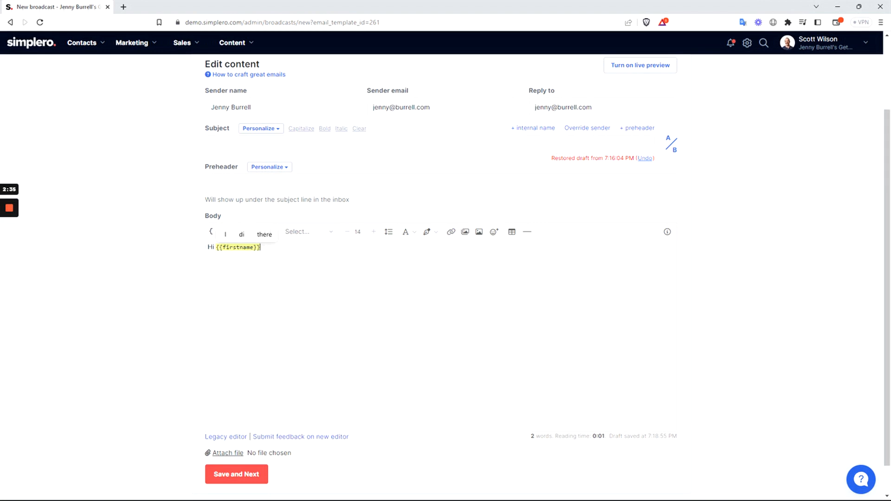
pyautogui.write('.')
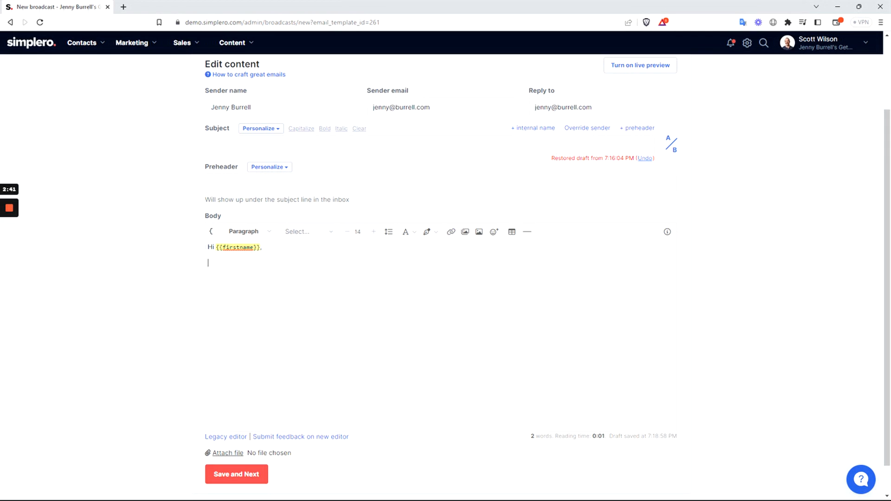
# Add the line "Here is your link to your content:" below the greeting and insert the Link to content personalization
pyautogui.write('Here is your link to your content:')
pyautogui.click(211, 232)
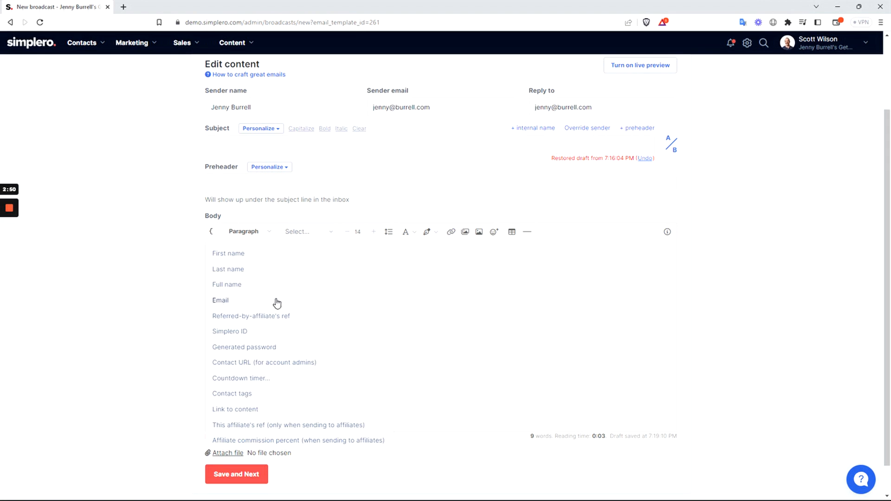
pyautogui.click(278, 408)
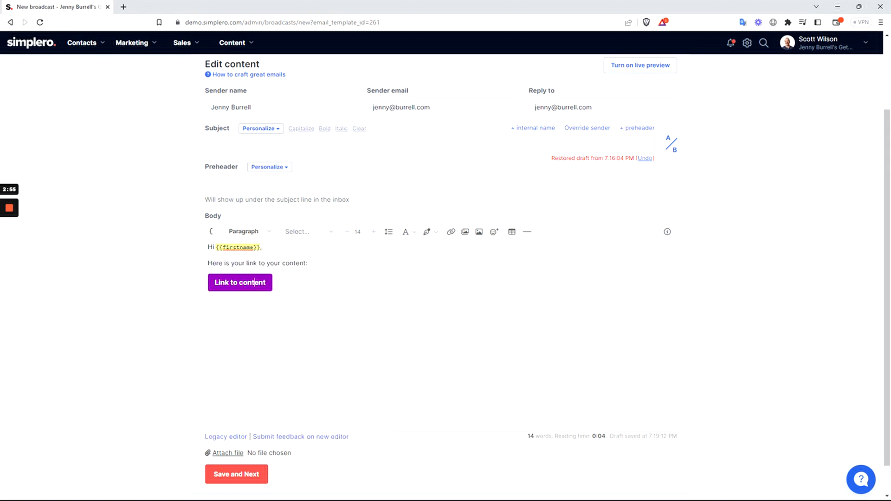
# Replace the URL of the "Link to content" button with the main website's home page
pyautogui.click(451, 231)
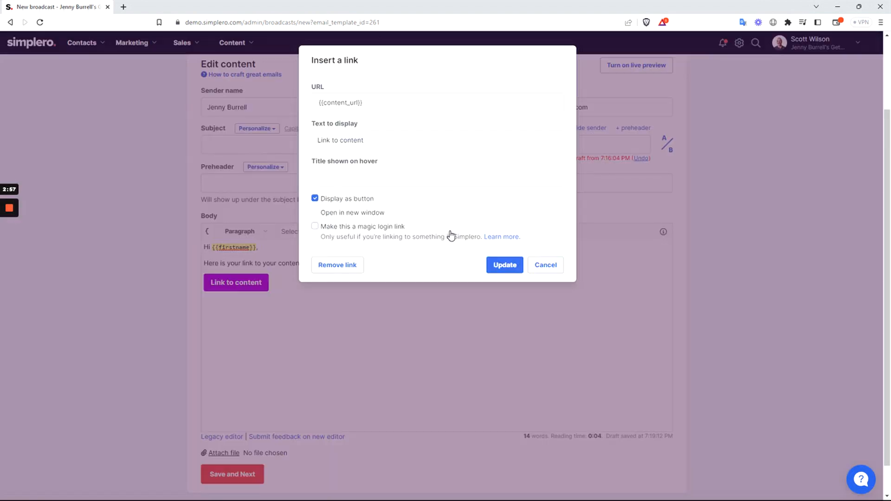
pyautogui.moveTo(362, 102); pyautogui.dragTo(283, 99)
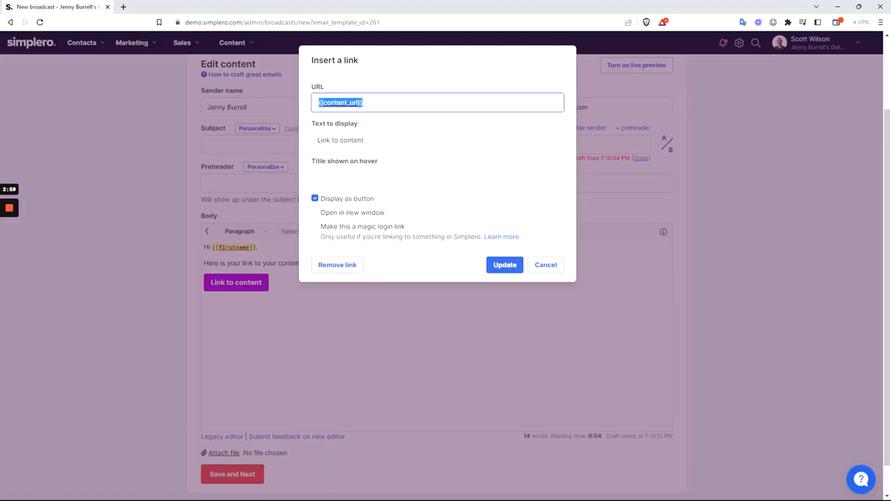
pyautogui.press('BackSpace')
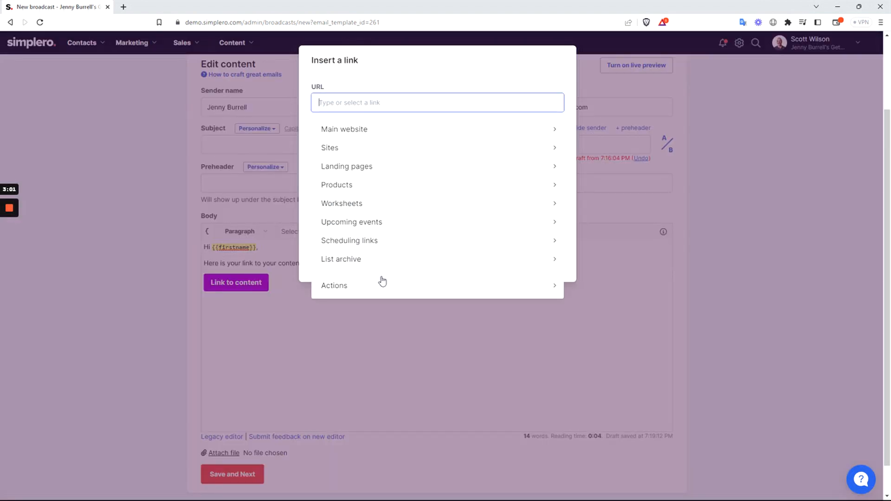
pyautogui.click(397, 130)
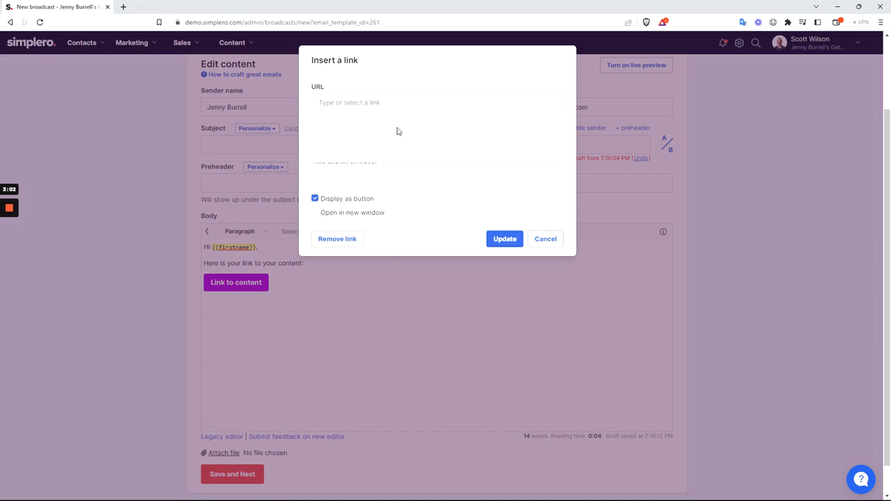
pyautogui.click(353, 168)
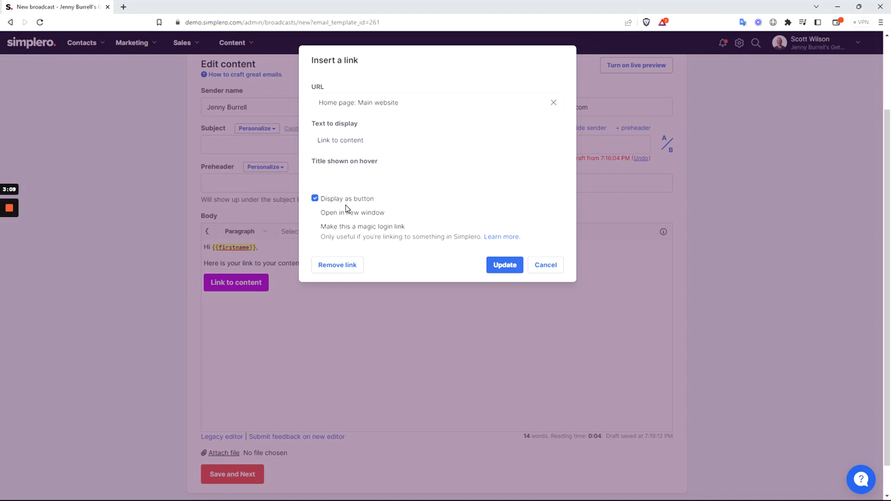
pyautogui.click(504, 265)
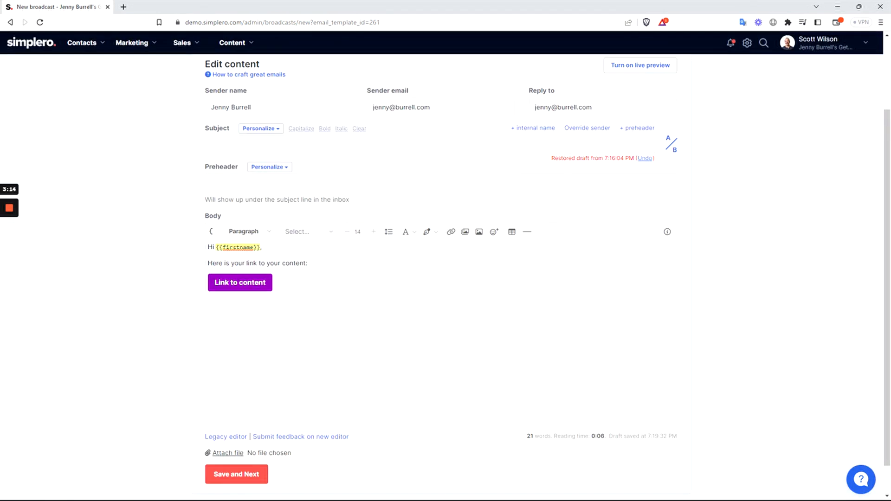
# Recolour the "Link to content" button with the Header colour as its background and black text
pyautogui.click(251, 283)
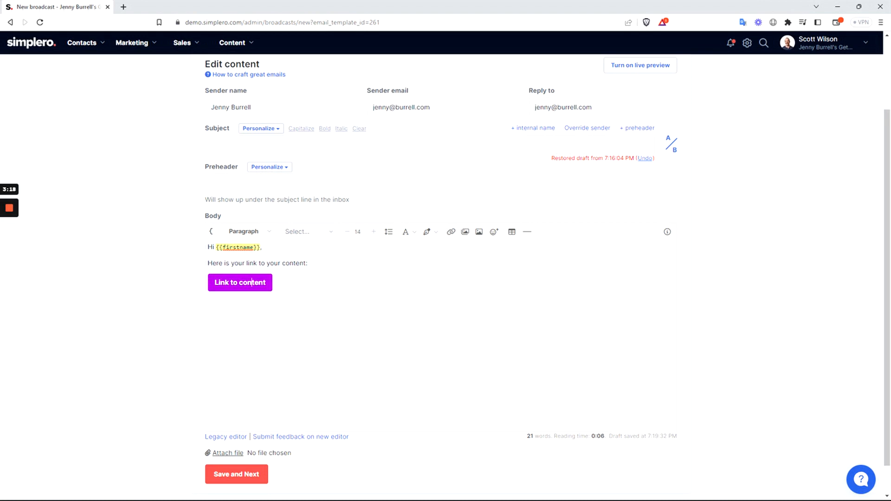
pyautogui.click(408, 233)
pyautogui.click(414, 272)
pyautogui.doubleClick(252, 282)
pyautogui.click(252, 282)
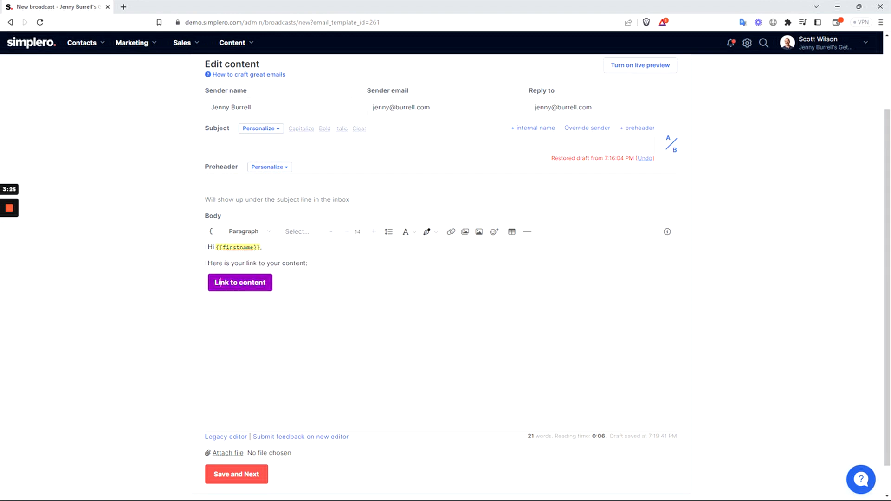
pyautogui.click(436, 232)
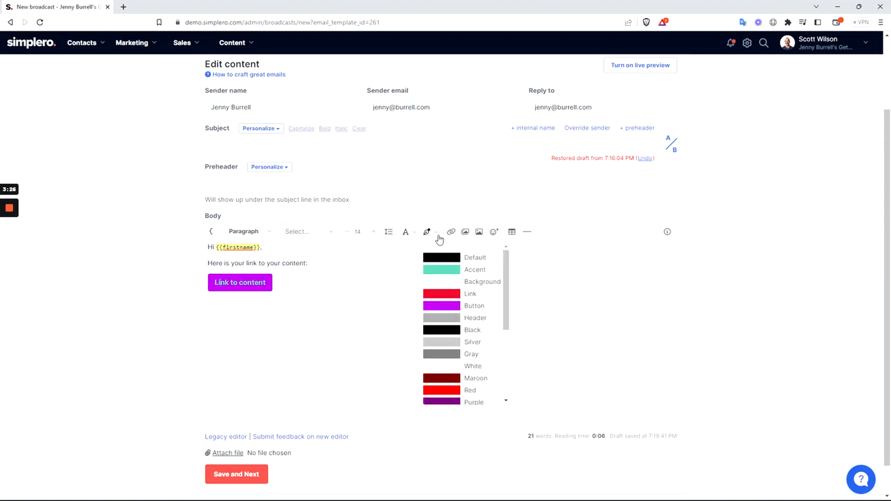
pyautogui.click(492, 319)
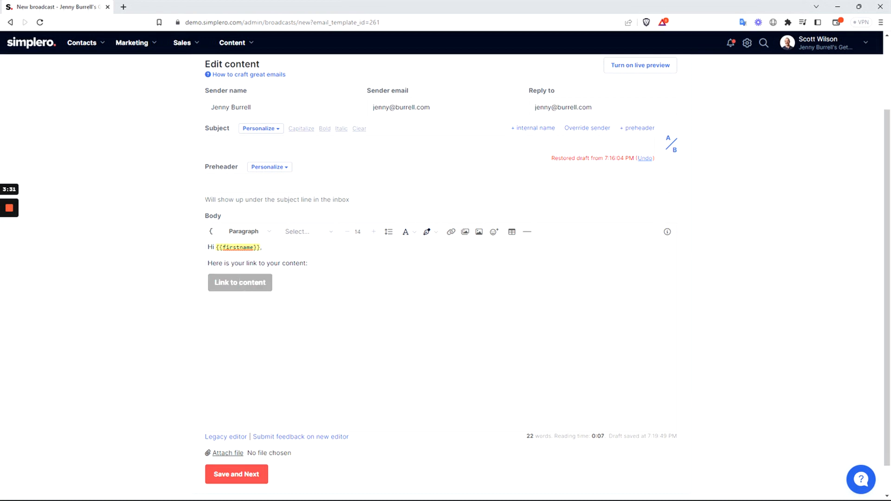
pyautogui.click(413, 233)
pyautogui.click(448, 330)
# Set the email subject to "Hi!" and continue to the Recipients stage
pyautogui.scroll(2, 184, 278)
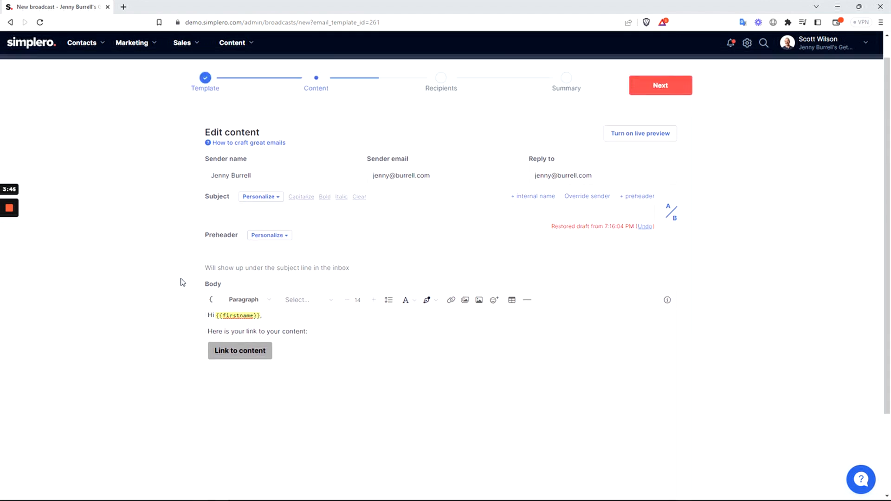
pyautogui.click(212, 237)
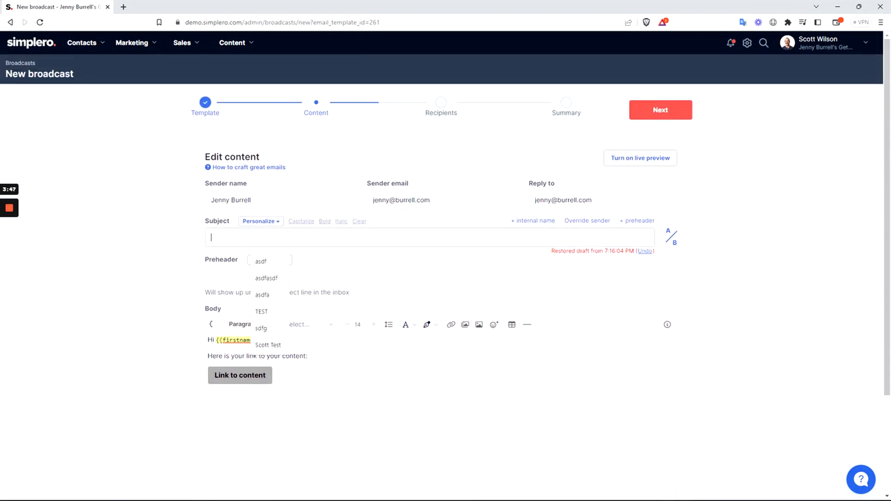
pyautogui.write('Hi!')
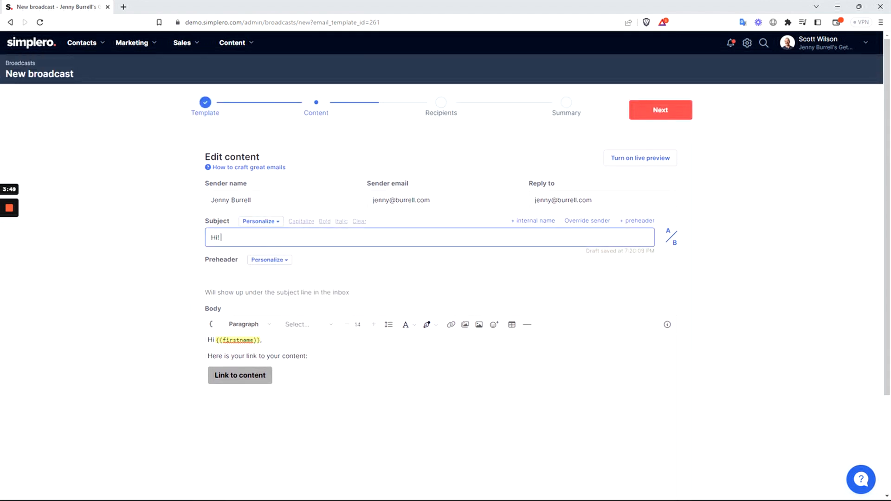
pyautogui.click(168, 279)
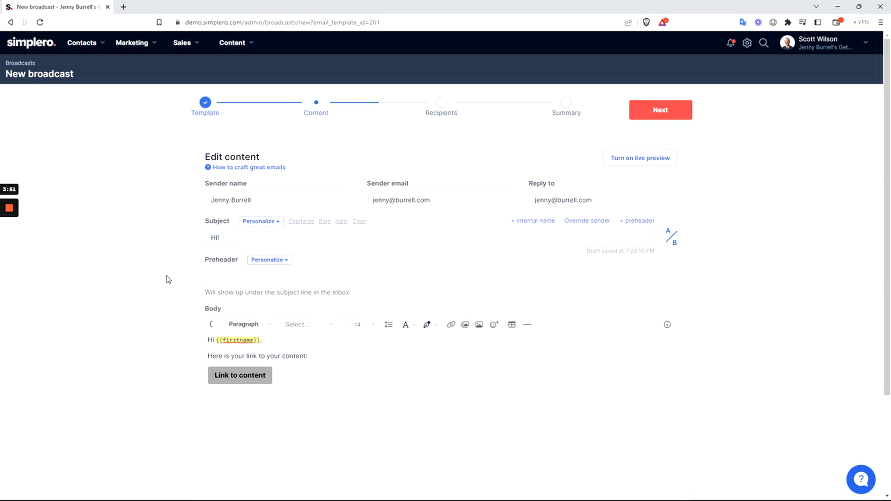
pyautogui.scroll(-1, 173, 274)
pyautogui.scroll(1, 173, 275)
pyautogui.click(669, 112)
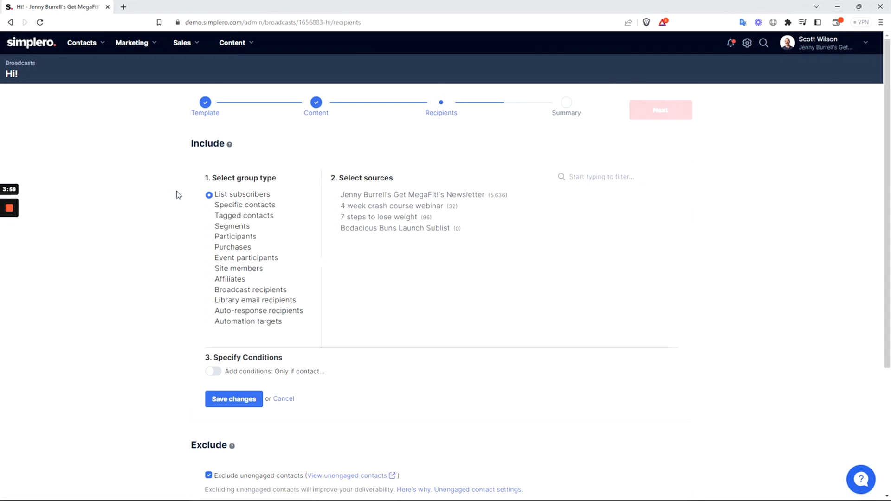
# Include list subscribers of the 4 week crash course webinar who have the Webinar 17 tag, and save the include group
pyautogui.click(210, 195)
pyautogui.click(334, 206)
pyautogui.click(213, 372)
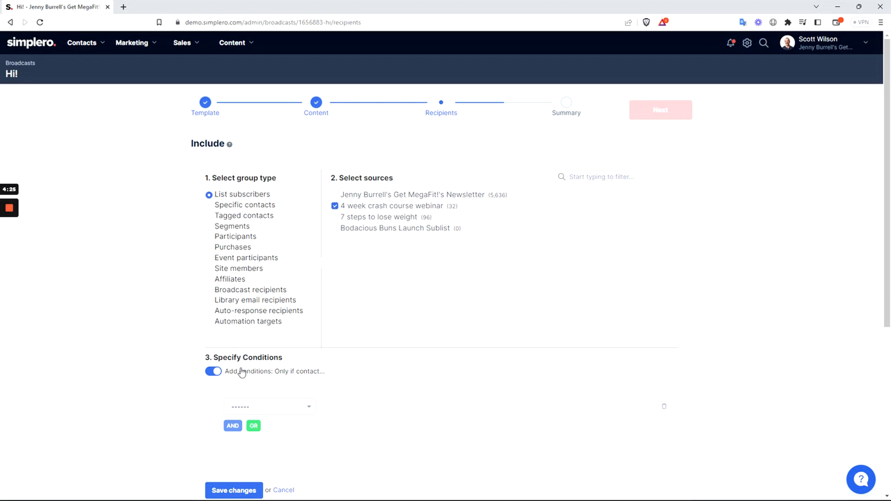
pyautogui.scroll(-2, 267, 372)
pyautogui.click(283, 314)
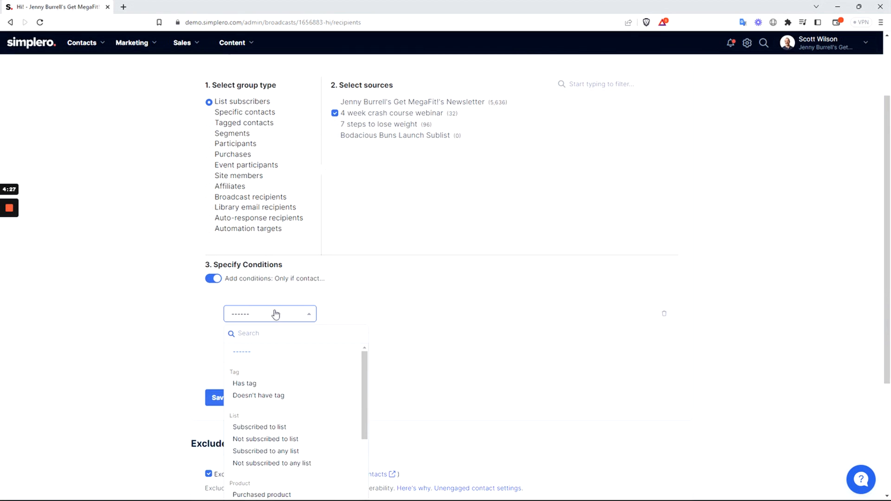
pyautogui.click(260, 384)
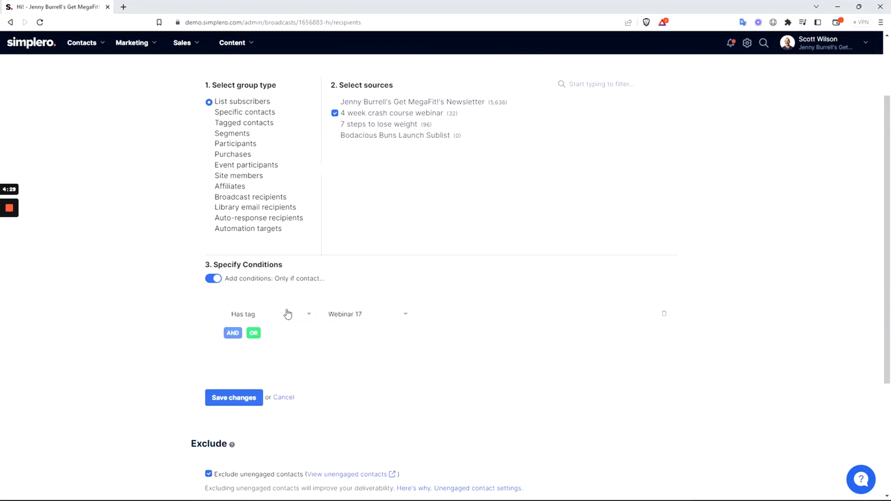
pyautogui.click(371, 314)
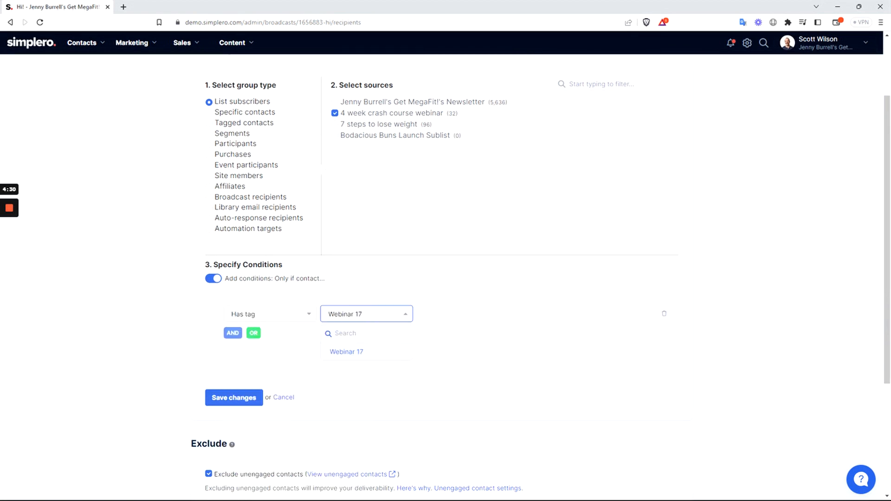
pyautogui.click(359, 352)
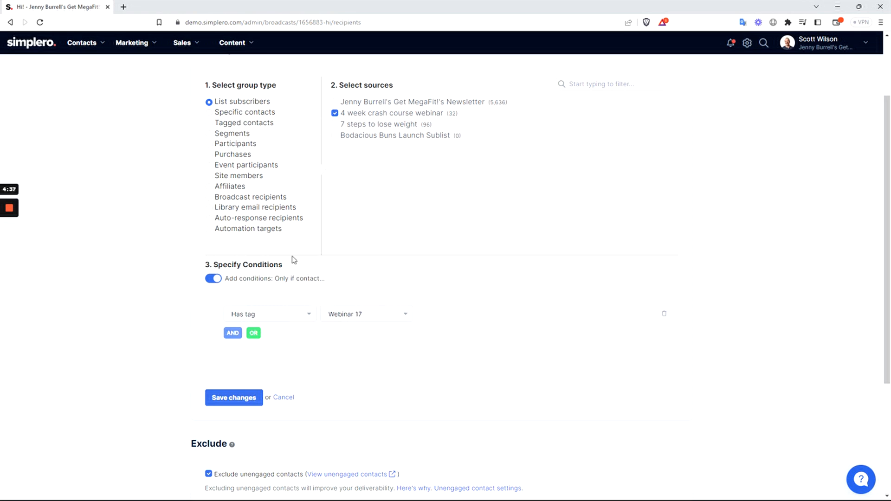
pyautogui.click(238, 397)
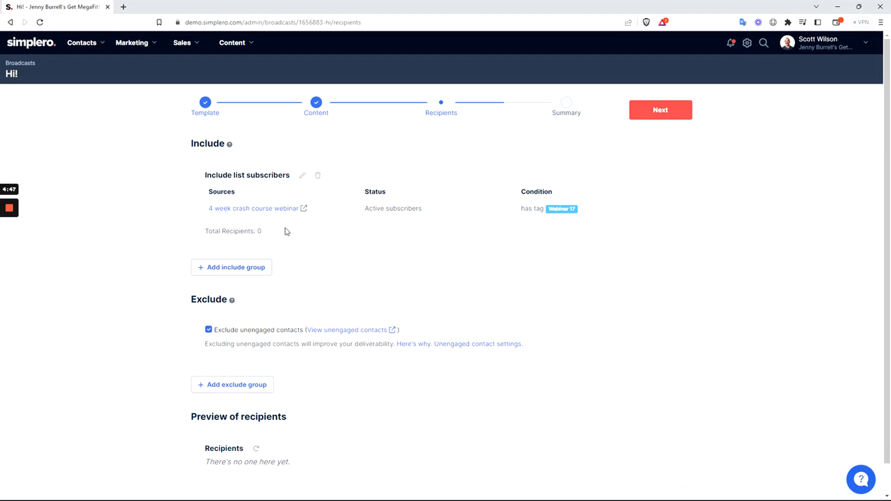
# Remove the tag condition from the 4 week crash course webinar include group and save the change
pyautogui.click(303, 176)
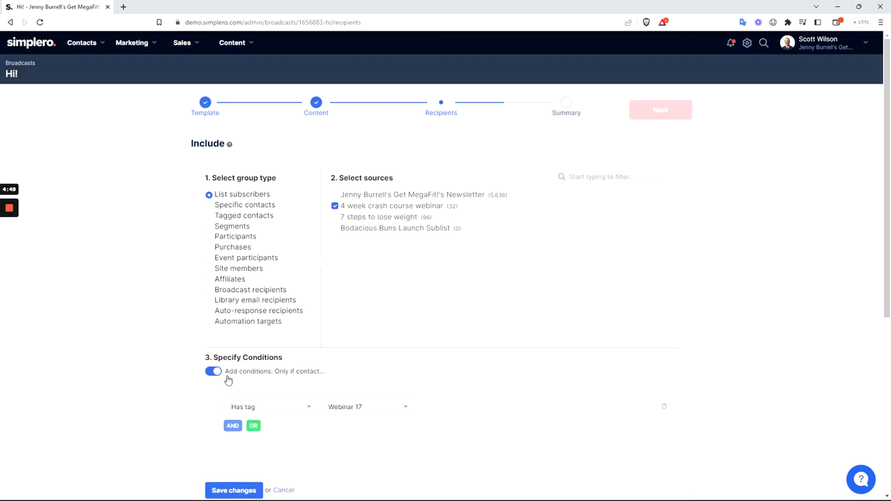
pyautogui.click(214, 371)
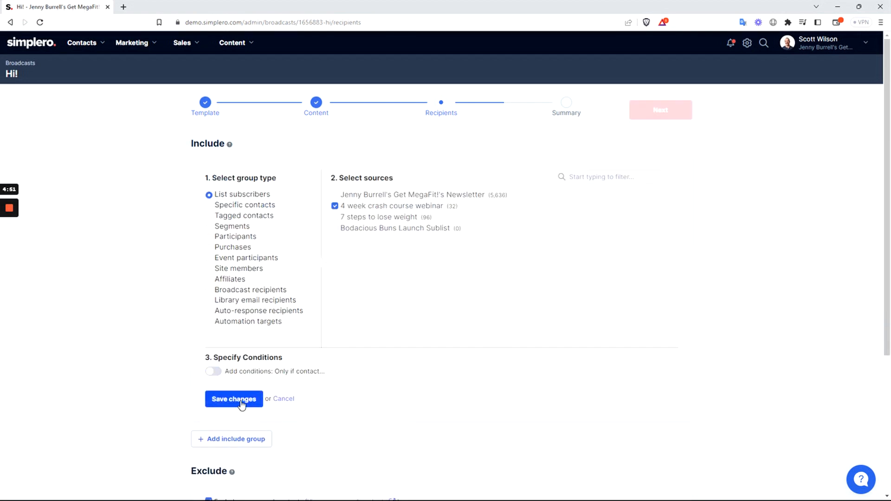
pyautogui.click(242, 399)
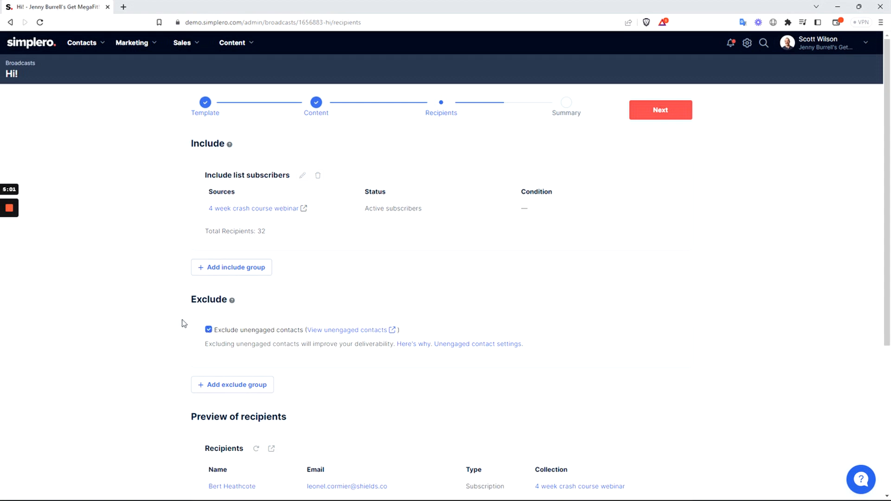
# Add an exclude group for list subscribers of the Bodacious Buns Launch Sublist and save it
pyautogui.scroll(-1, 152, 304)
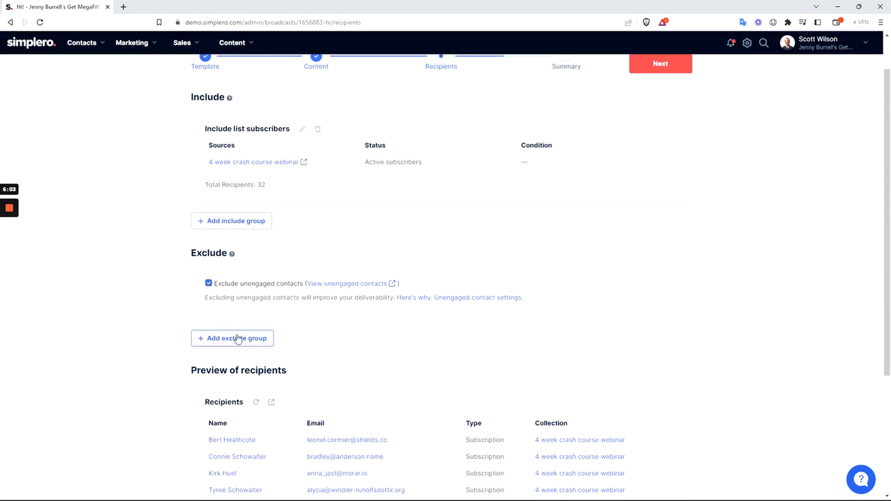
pyautogui.click(223, 344)
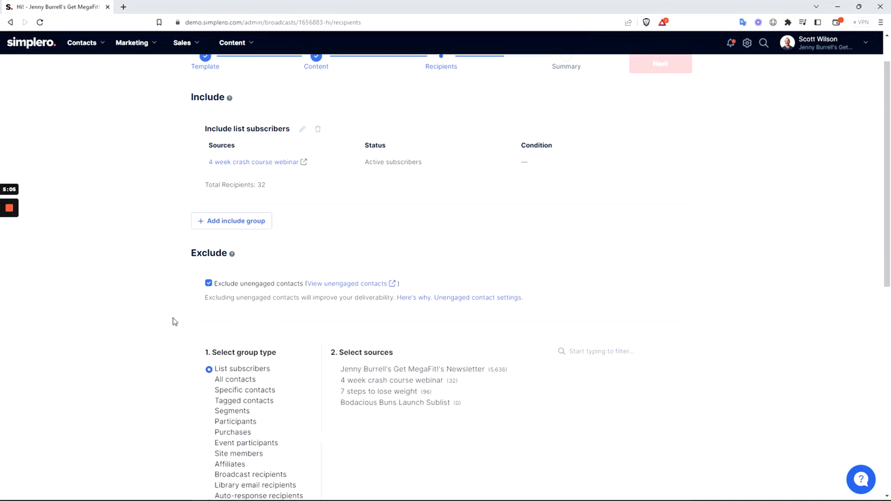
pyautogui.scroll(1, 246, 248)
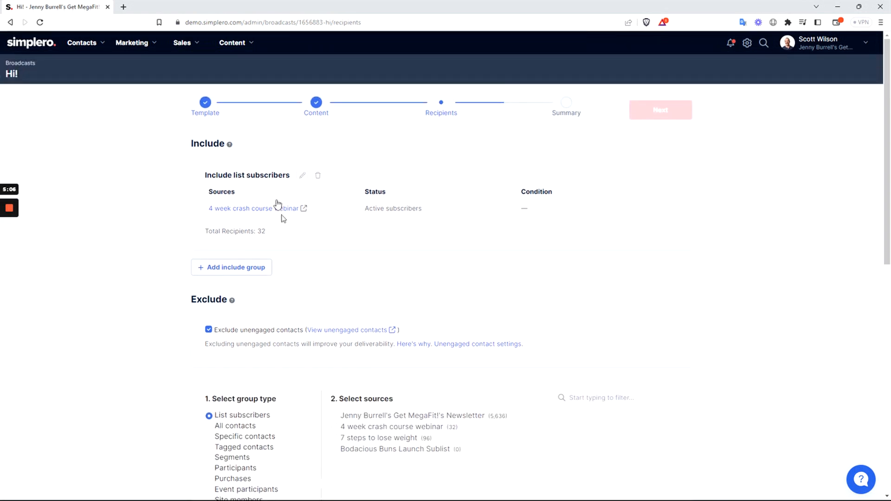
pyautogui.scroll(-4, 165, 235)
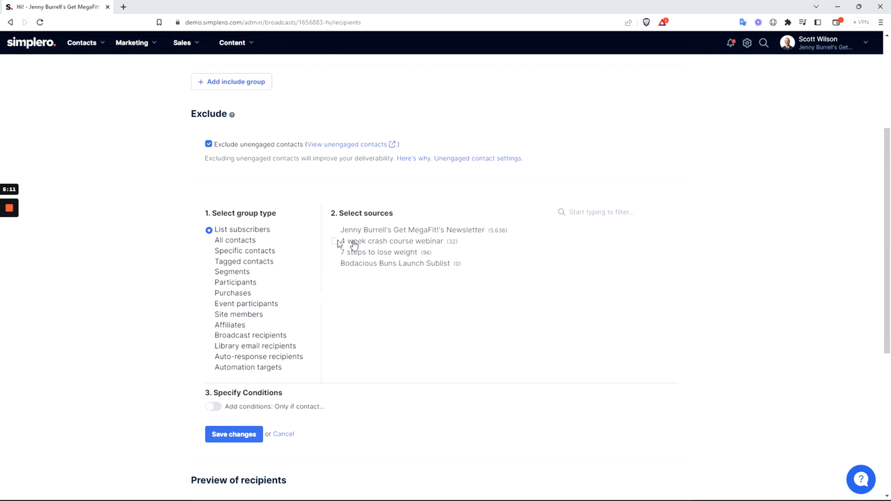
pyautogui.scroll(1, 199, 191)
pyautogui.scroll(3, 199, 191)
pyautogui.scroll(-3, 219, 181)
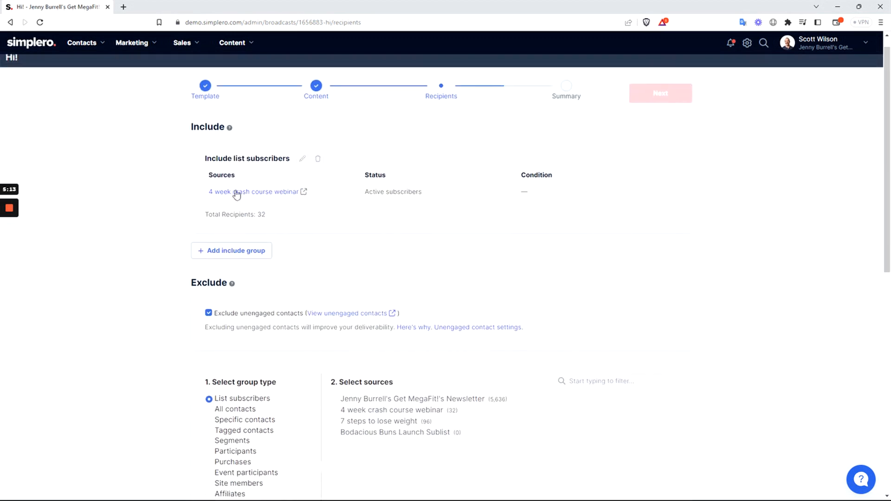
pyautogui.click(335, 311)
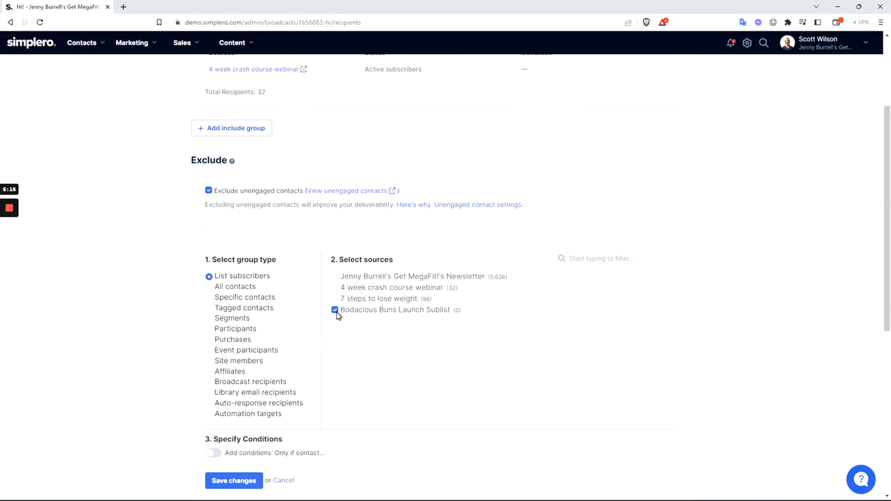
pyautogui.scroll(-1, 221, 390)
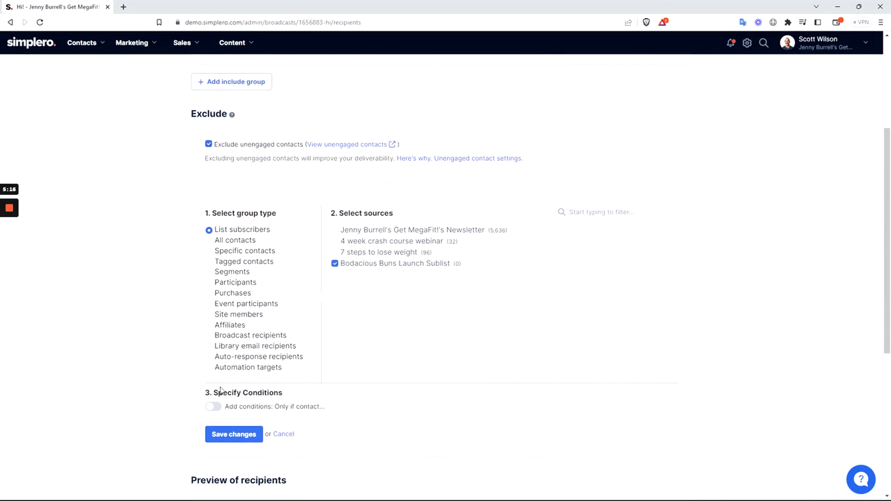
pyautogui.click(233, 434)
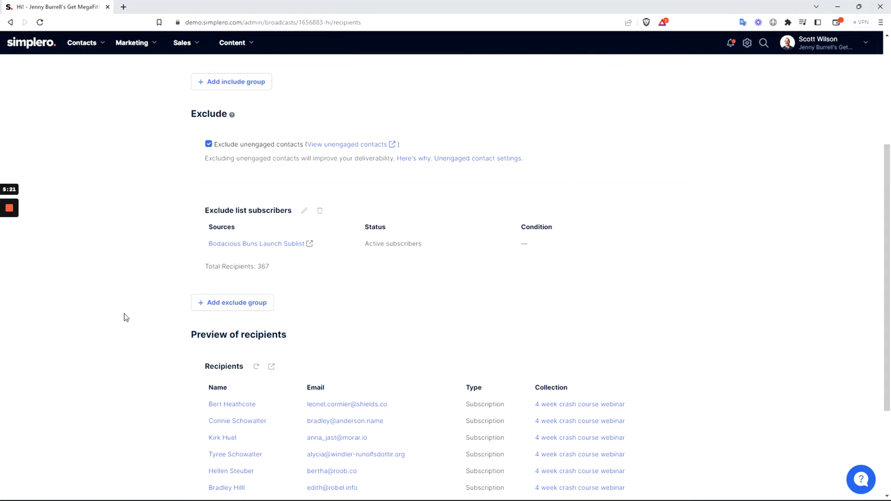
# Review the include and exclude groups with the recipient preview, and continue to the Summary stage
pyautogui.scroll(2, 256, 282)
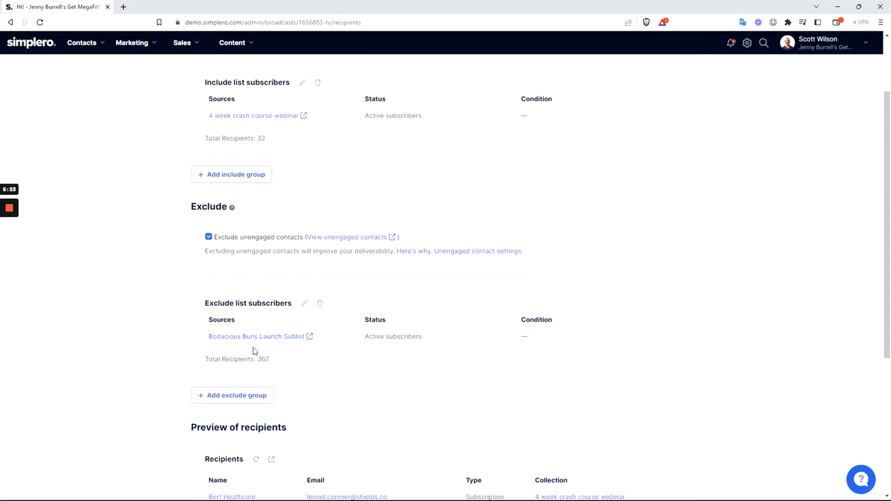
pyautogui.scroll(1, 271, 330)
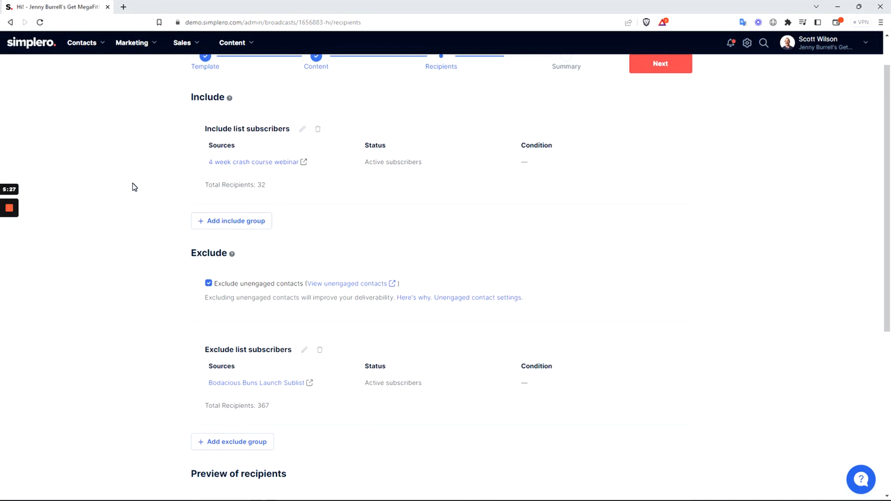
pyautogui.scroll(-6, 135, 187)
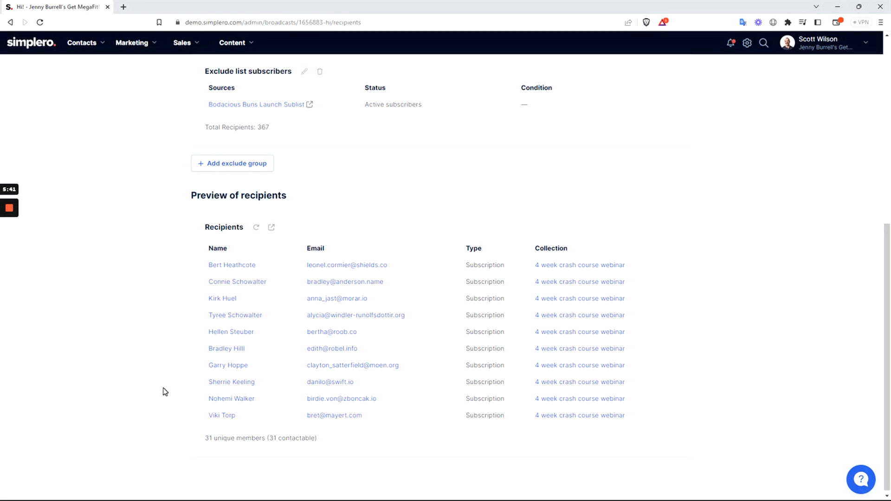
pyautogui.scroll(7, 164, 395)
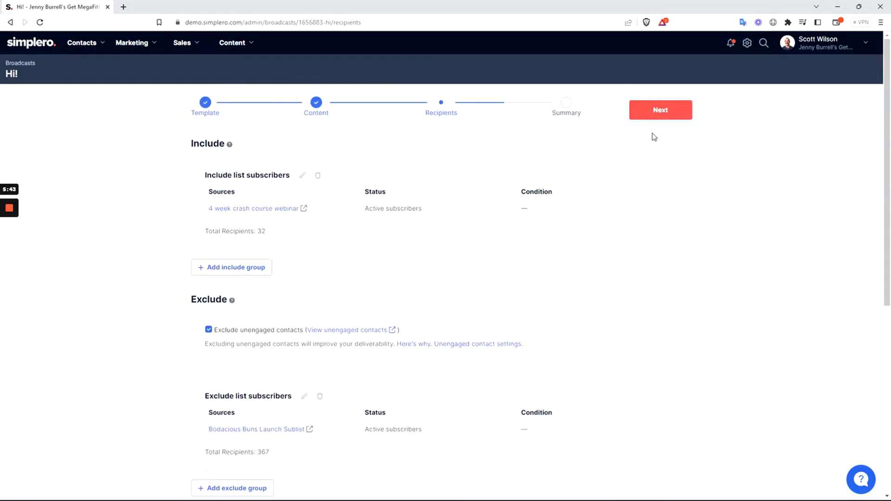
pyautogui.click(666, 115)
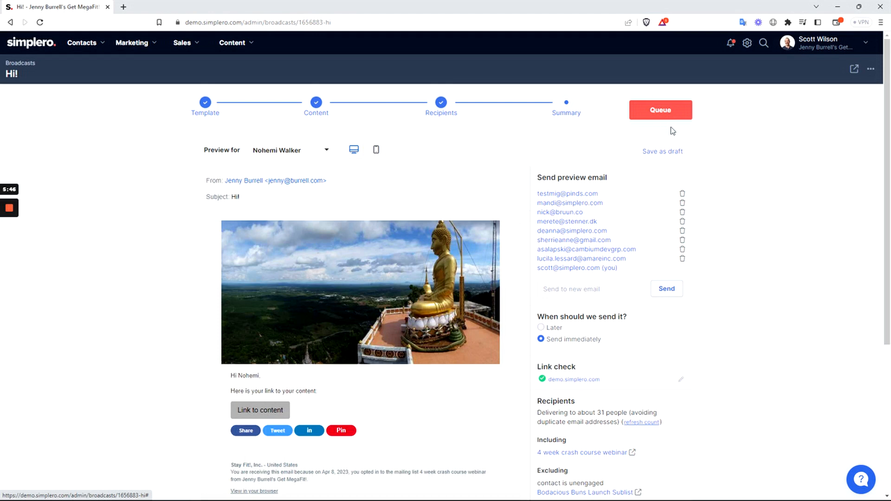
# Preview the email as the second recipient in the preview list, checking the mobile layout and returning to the desktop layout
pyautogui.scroll(-1, 733, 170)
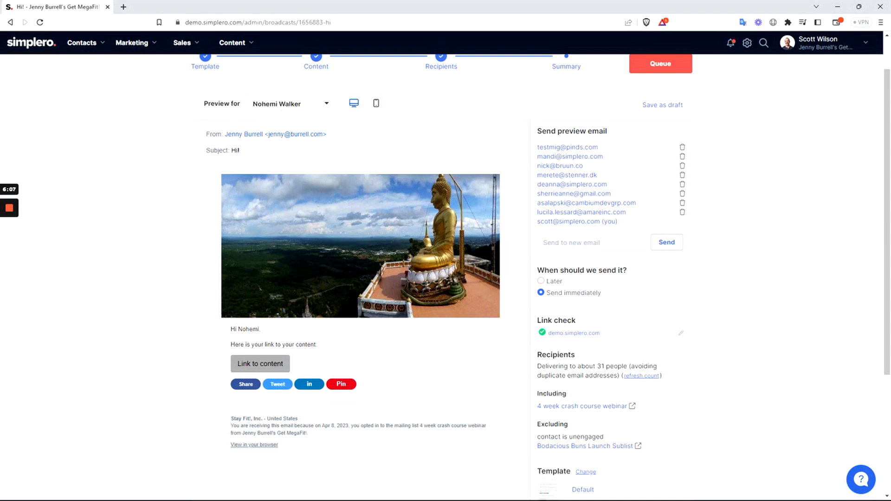
pyautogui.click(287, 108)
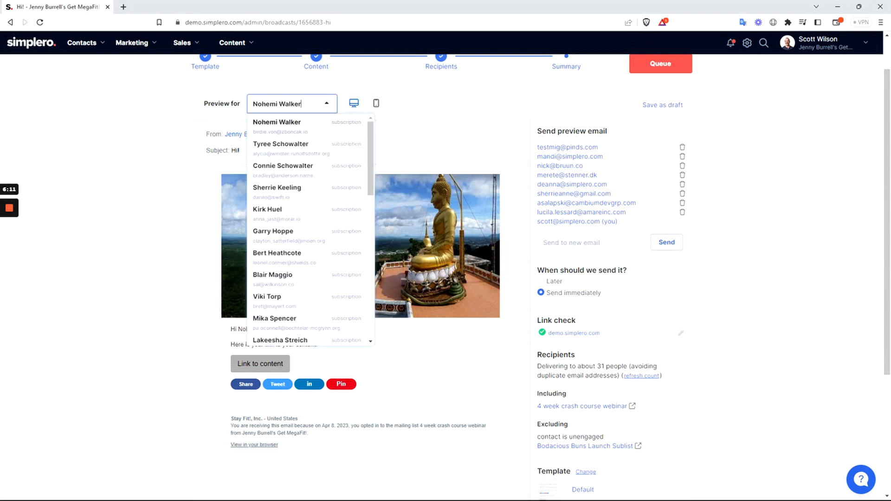
pyautogui.click(297, 145)
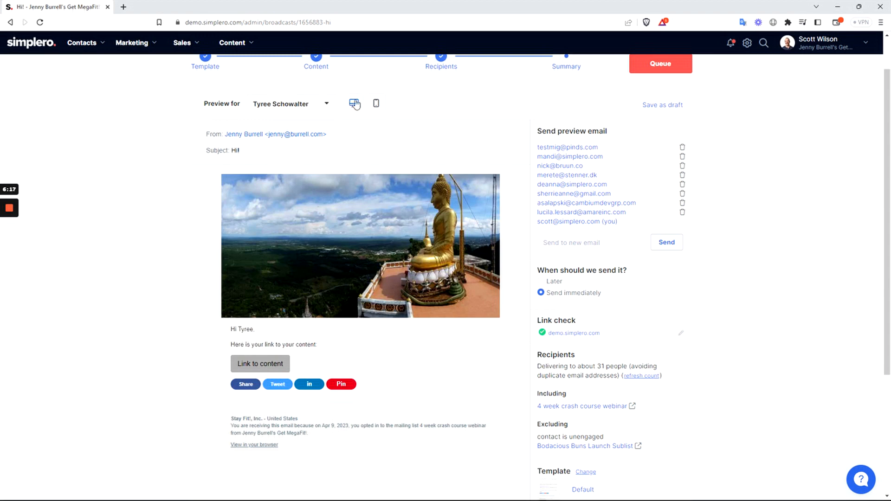
pyautogui.click(376, 105)
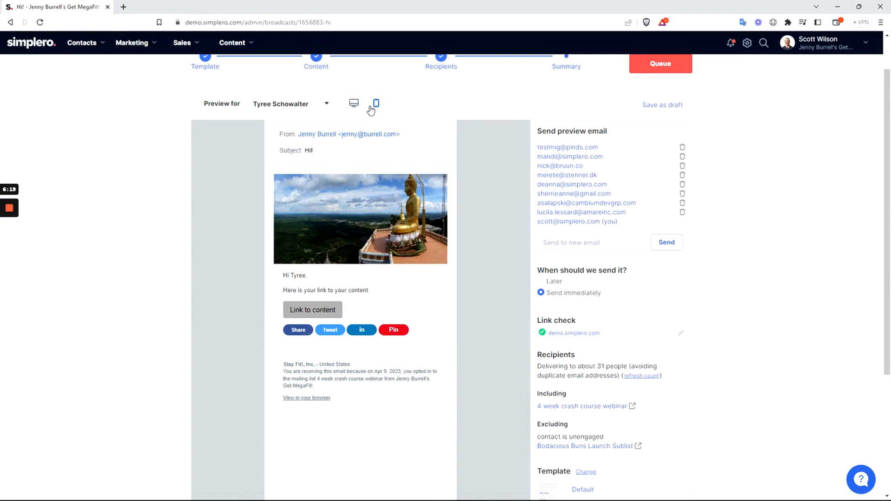
pyautogui.click(357, 106)
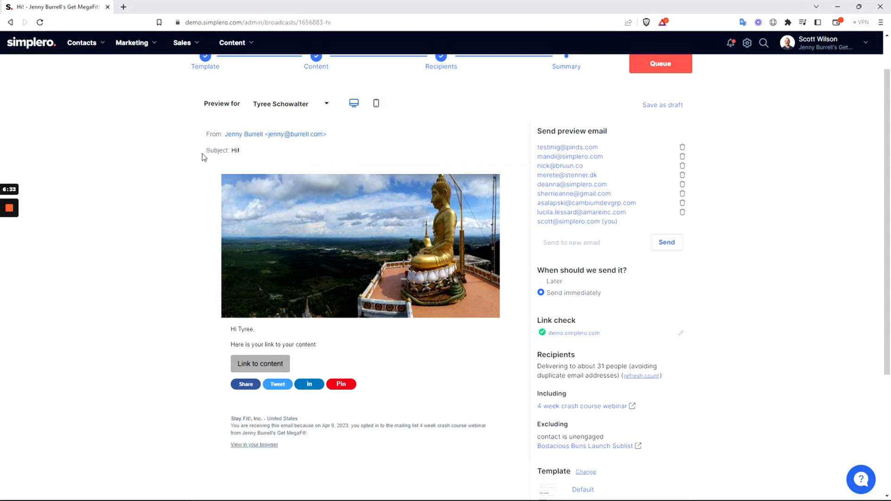
# Schedule the broadcast to be sent later, with delivery on 2023-04-12 at 07:23 pm
pyautogui.scroll(1, 190, 186)
pyautogui.scroll(-1, 195, 186)
pyautogui.scroll(1, 246, 186)
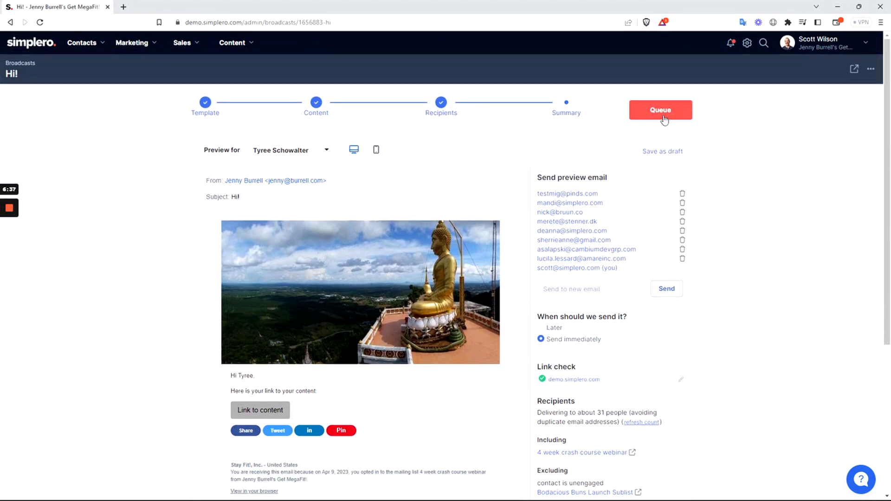
pyautogui.click(555, 328)
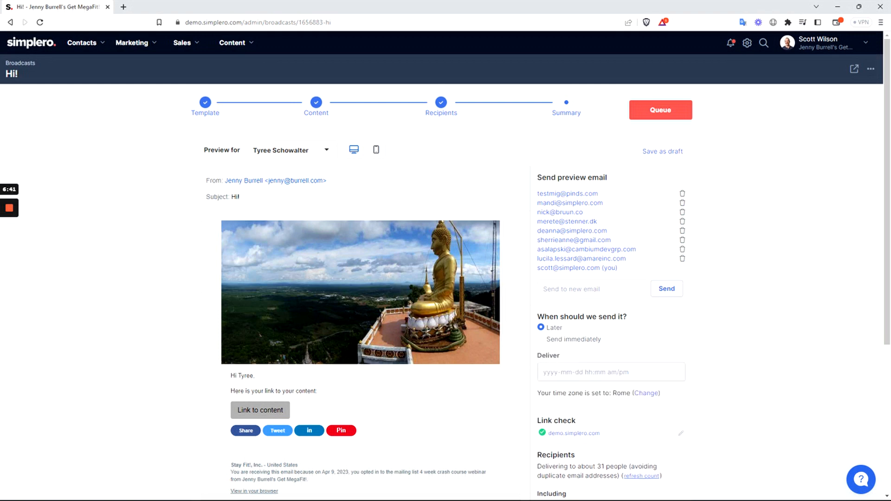
pyautogui.scroll(-1, 556, 334)
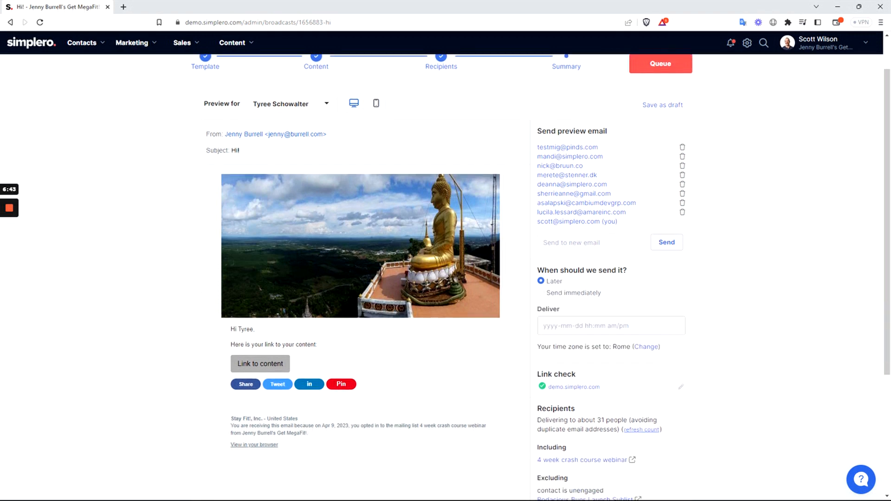
pyautogui.click(557, 328)
pyautogui.click(621, 180)
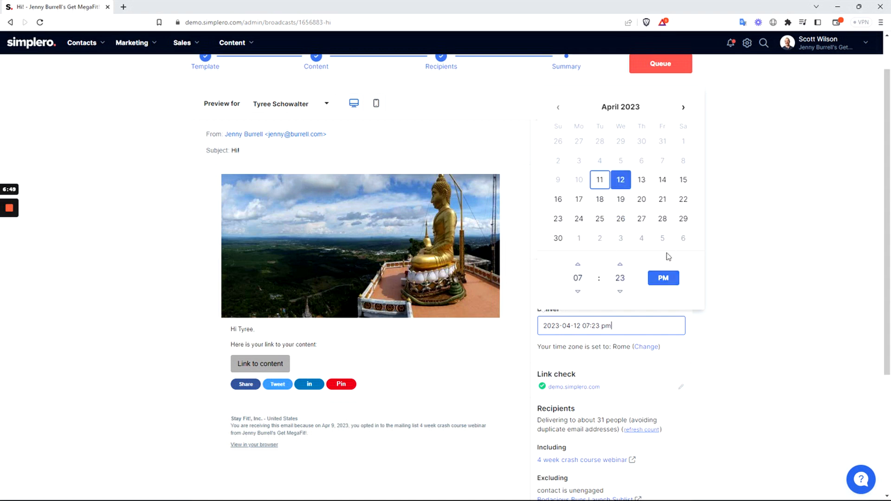
pyautogui.click(734, 311)
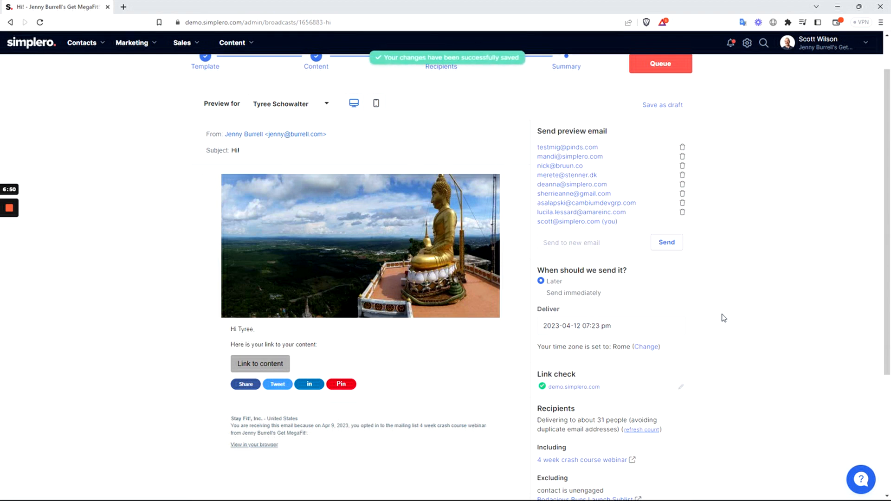
# Examine the queueing options without queueing the broadcast, and review the summary's link check, recipients, template and spam check
pyautogui.click(665, 66)
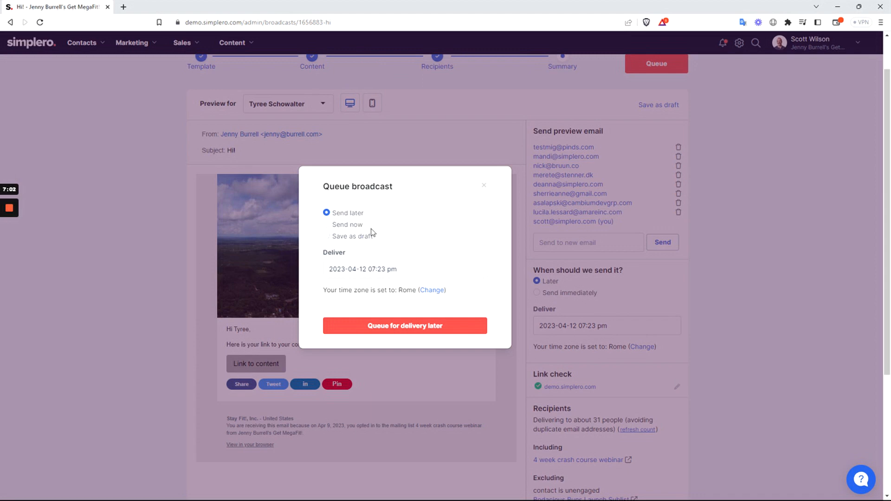
pyautogui.click(484, 185)
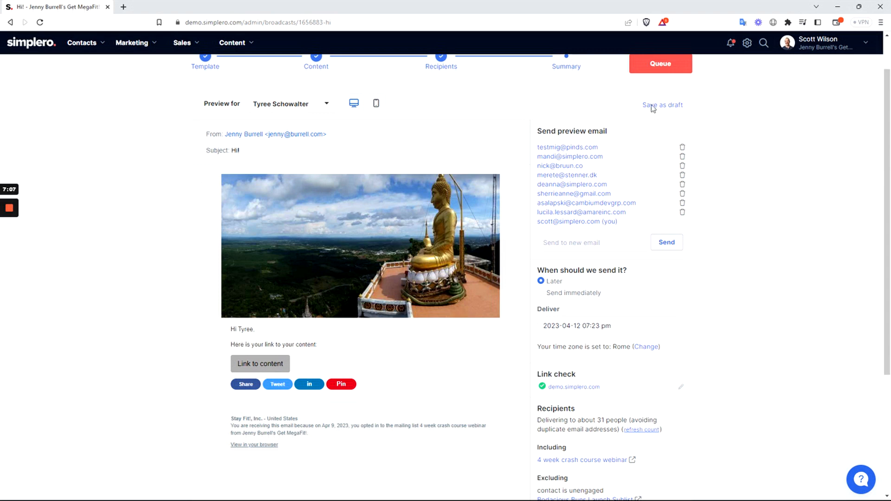
pyautogui.scroll(-3, 721, 233)
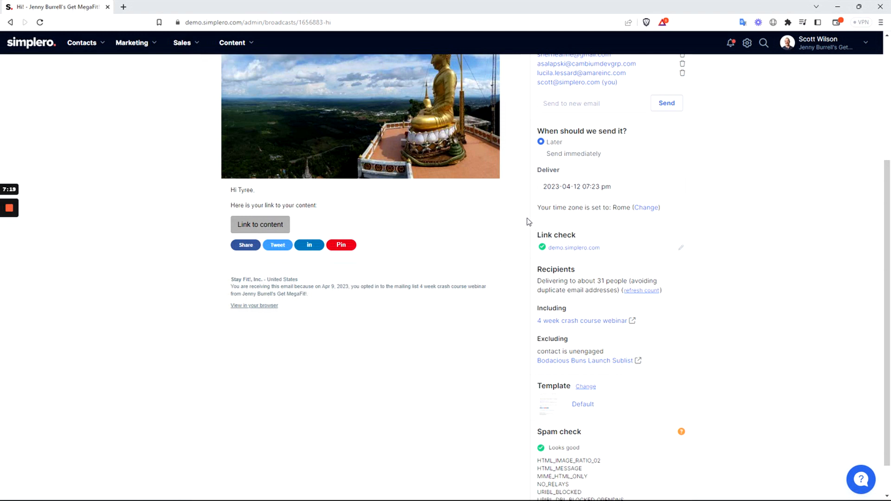
pyautogui.scroll(-1, 527, 217)
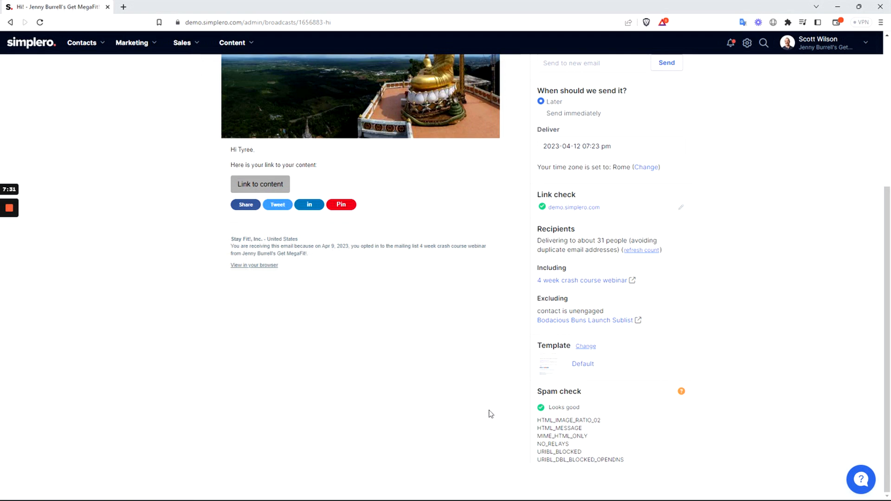
pyautogui.scroll(5, 512, 426)
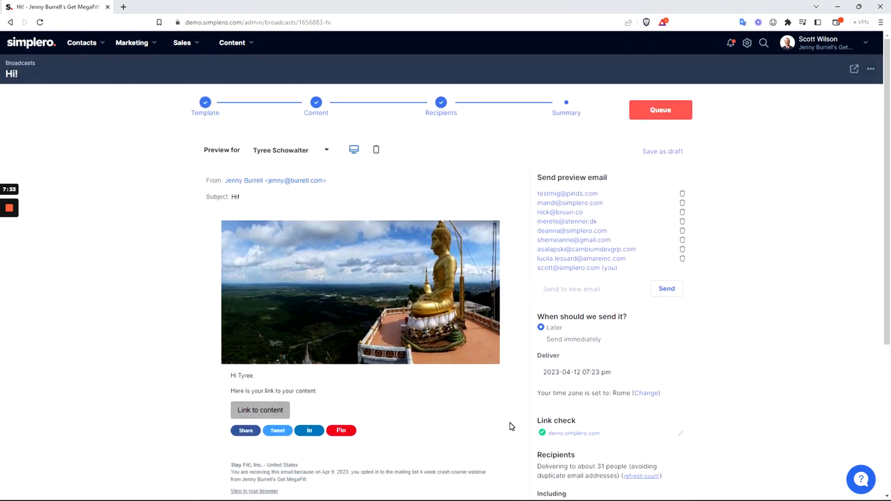